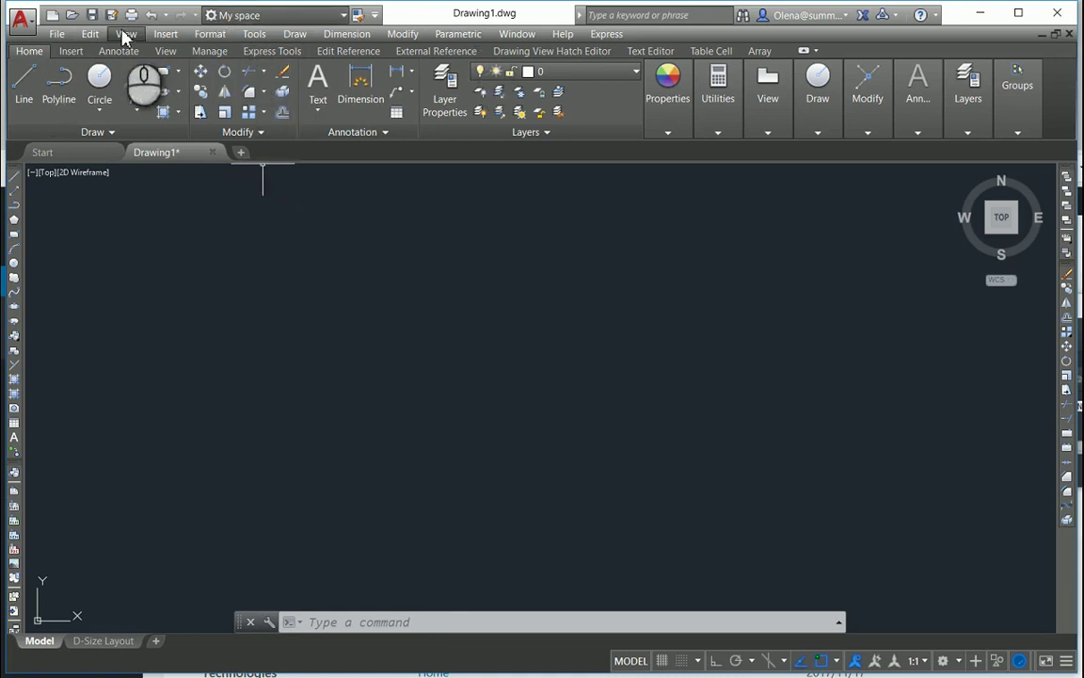
Step: Launch the Customize User Interface editor with the CUI command
{"action": "left_click", "coordinate": [374, 16]}
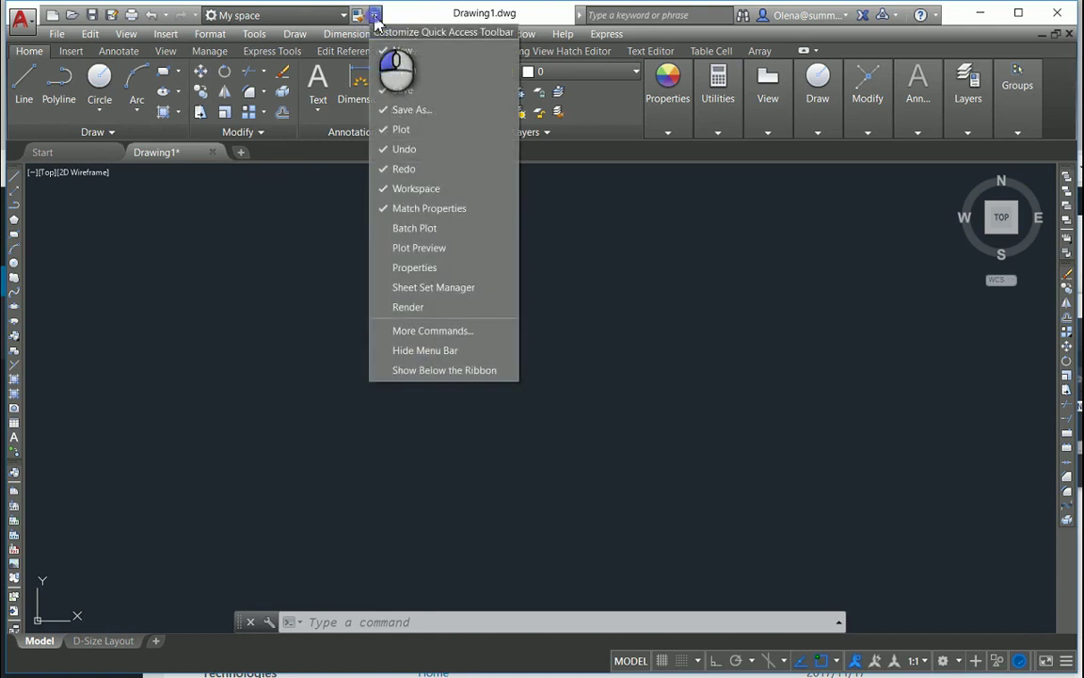
{"action": "left_click", "coordinate": [374, 16]}
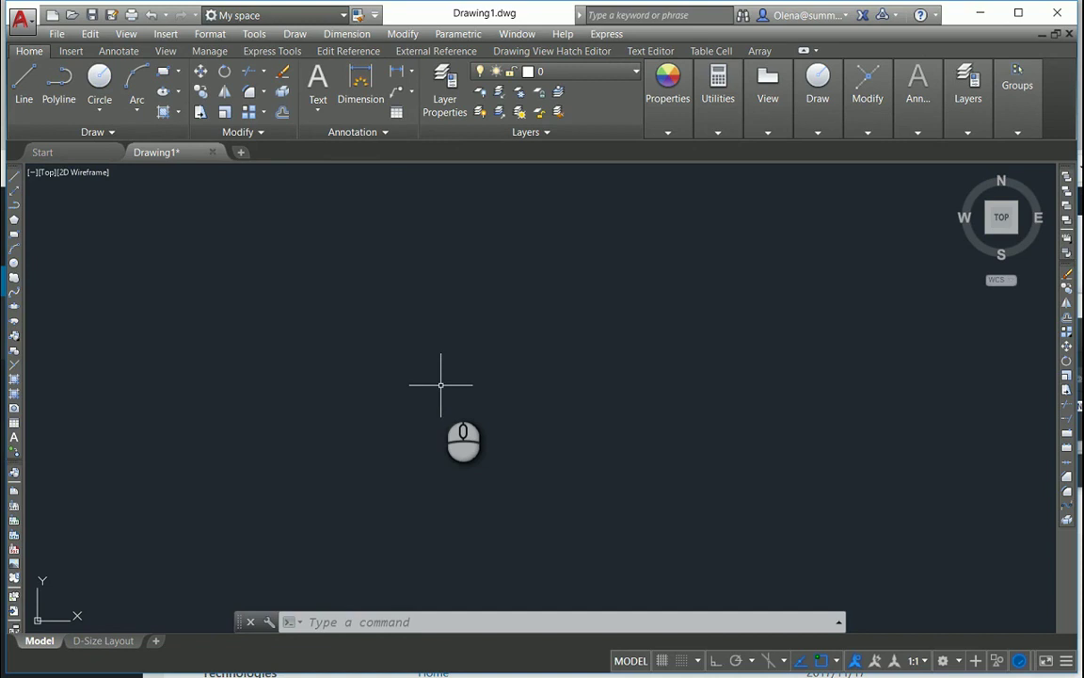
{"action": "type", "text": "ui"}
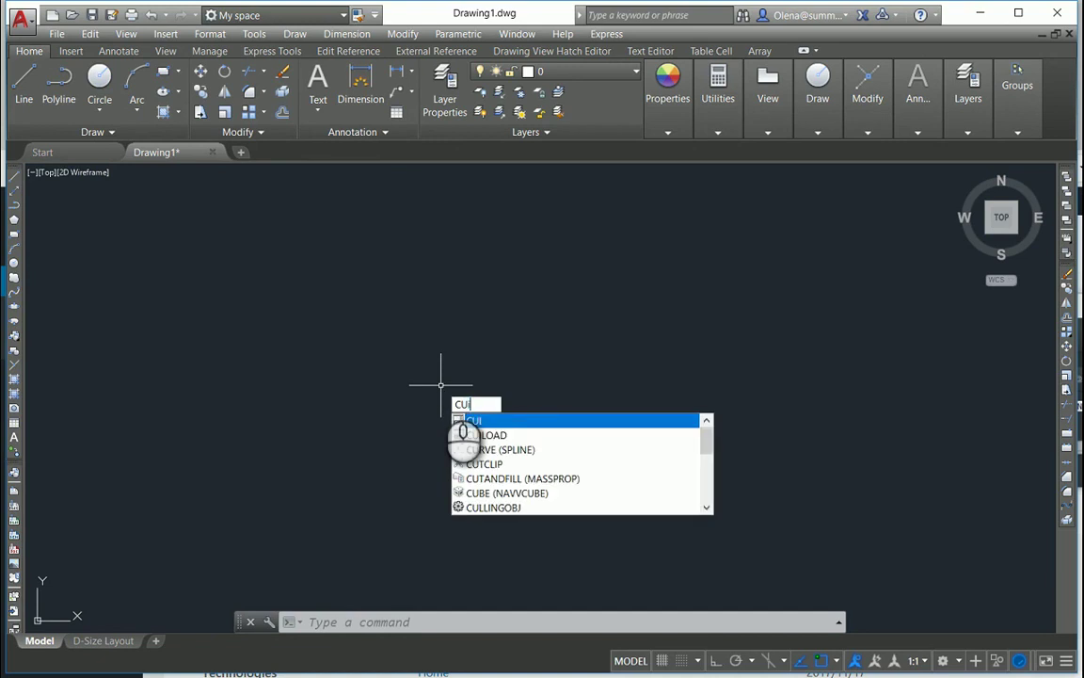
{"action": "left_click", "coordinate": [486, 420]}
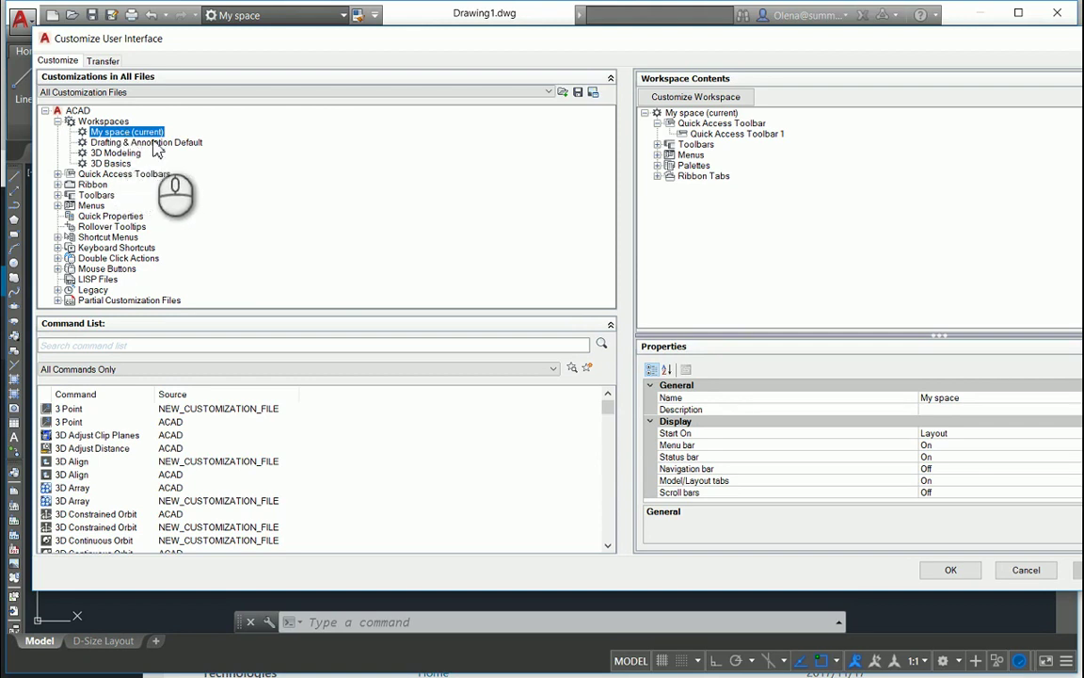
Step: Duplicate Drafting & Annotation Default as Copy Of Drafting & Annotation1, then select My space
{"action": "left_click", "coordinate": [155, 145]}
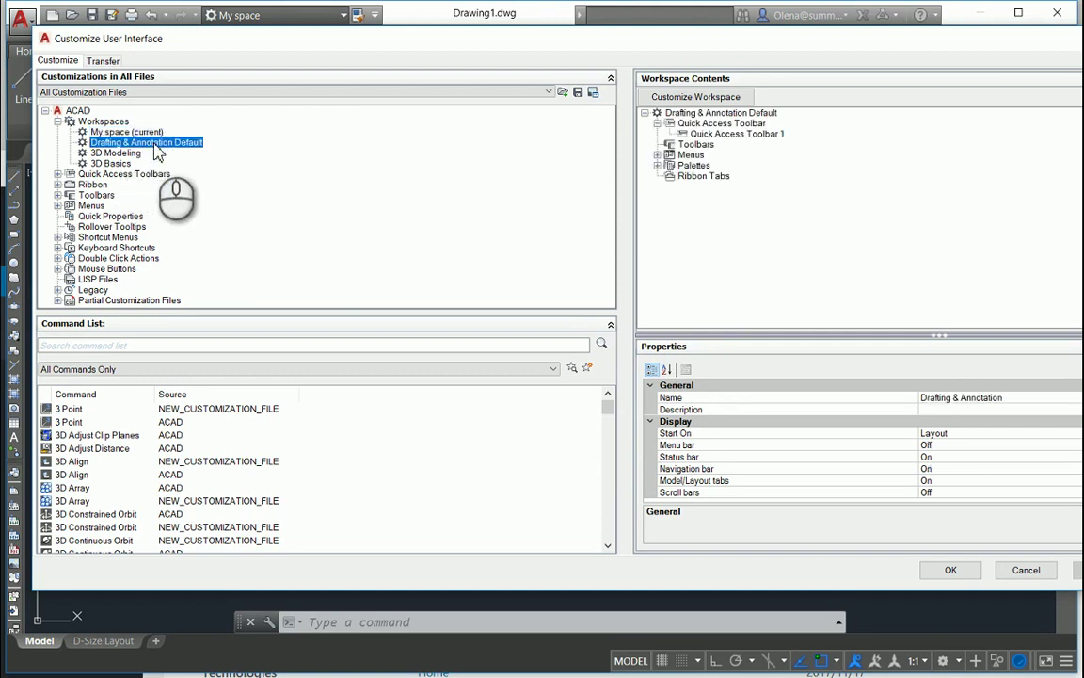
{"action": "right_click", "coordinate": [155, 154]}
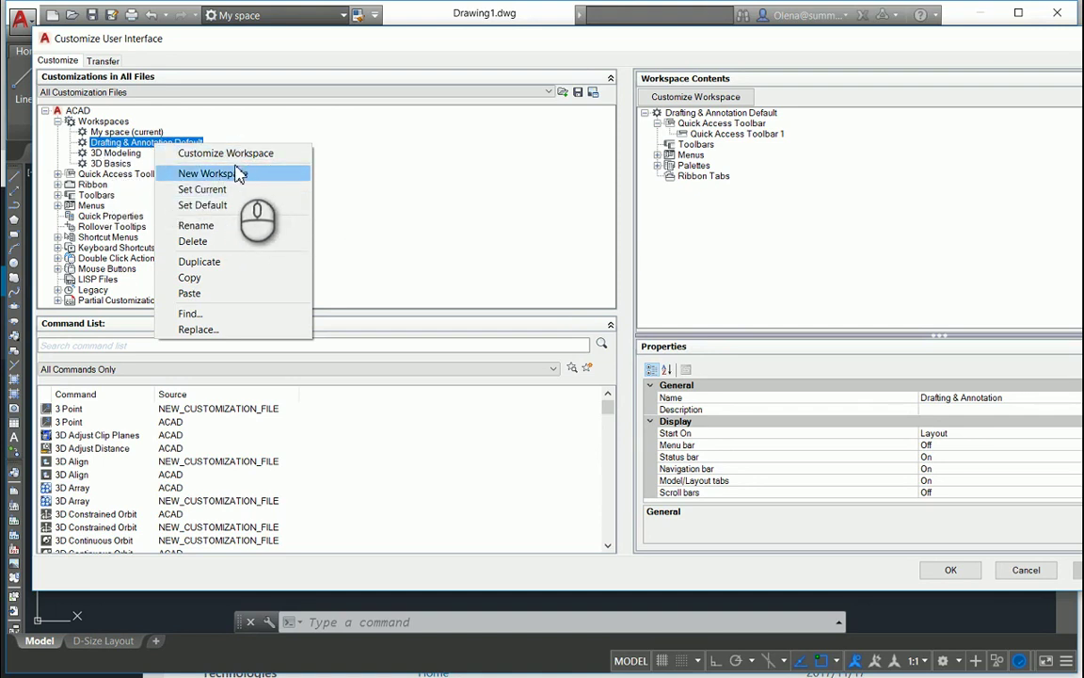
{"action": "left_click", "coordinate": [198, 262]}
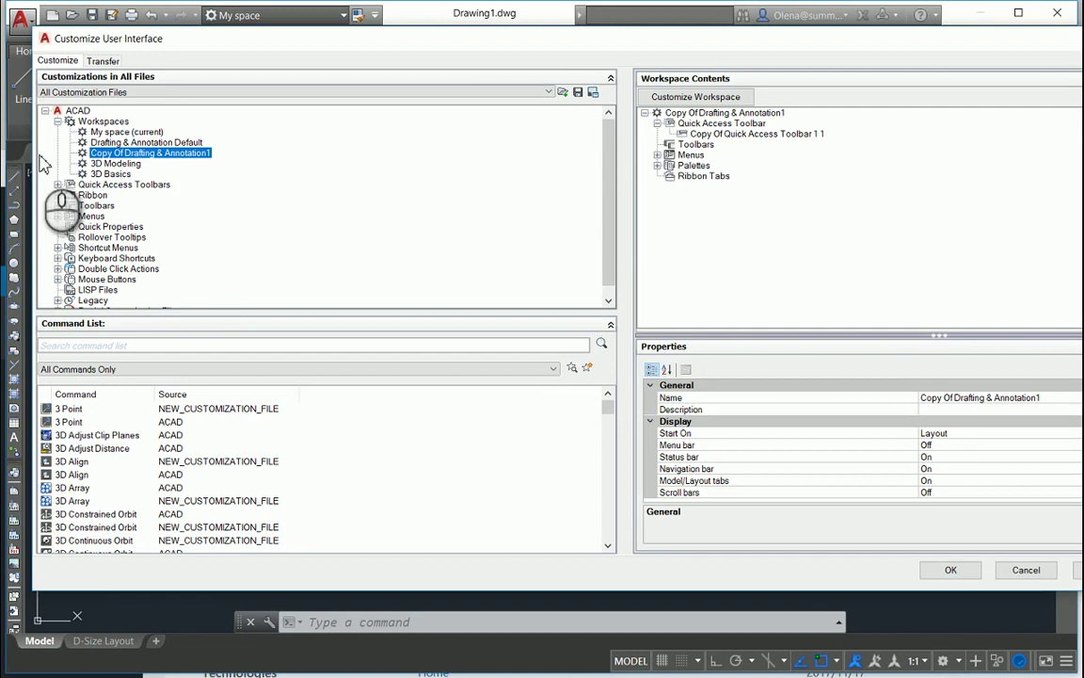
{"action": "left_click", "coordinate": [141, 133]}
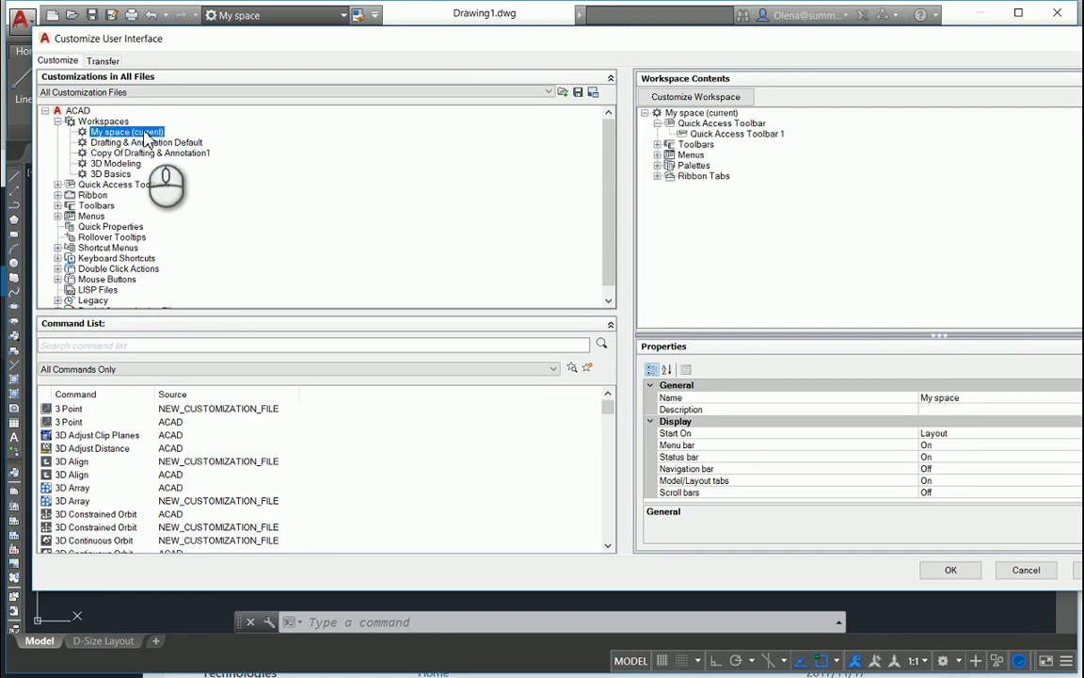
Step: Add a new blank workspace under My space, keeping the name Workspace1, and confirm with OK
{"action": "right_click", "coordinate": [143, 135]}
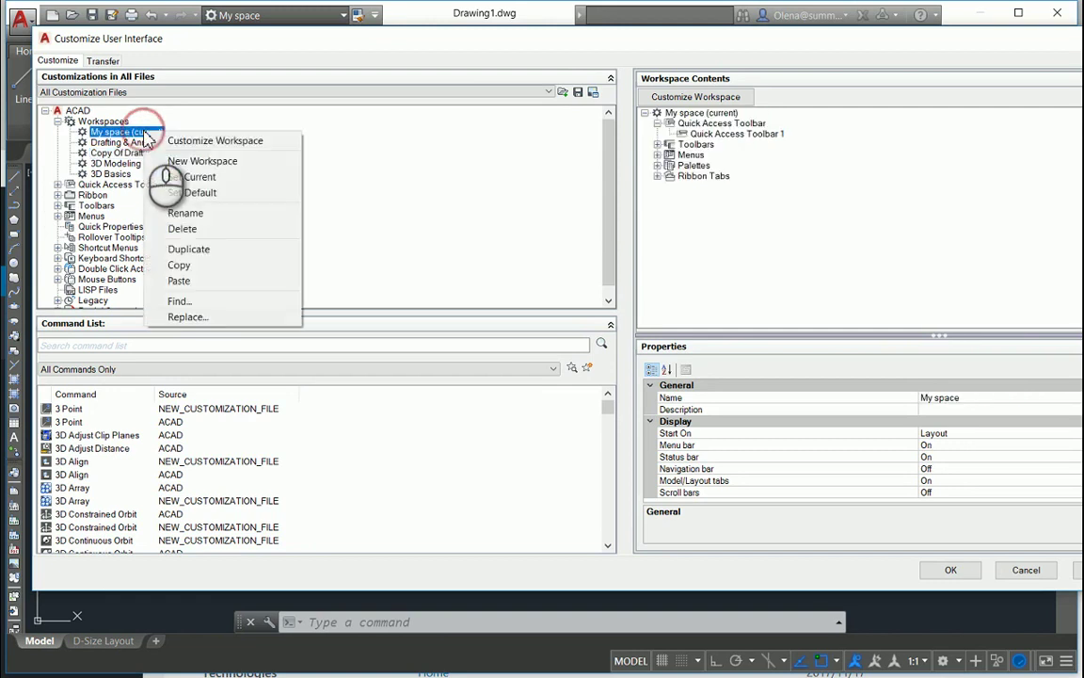
{"action": "left_click", "coordinate": [235, 163]}
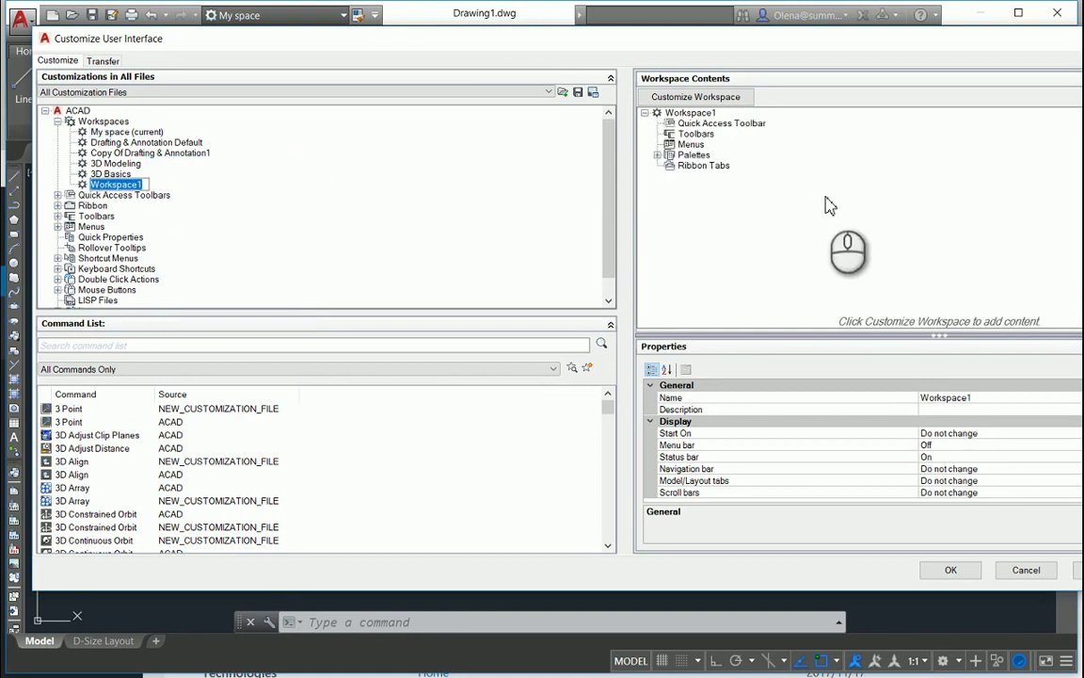
{"action": "left_click", "coordinate": [177, 186]}
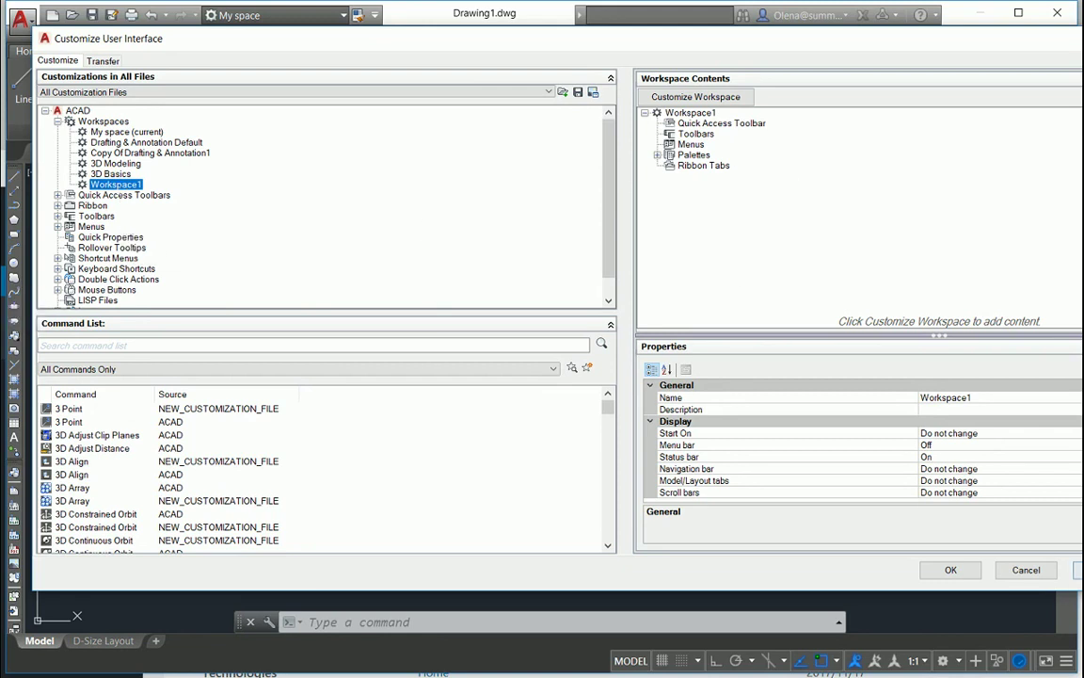
{"action": "left_click", "coordinate": [954, 572]}
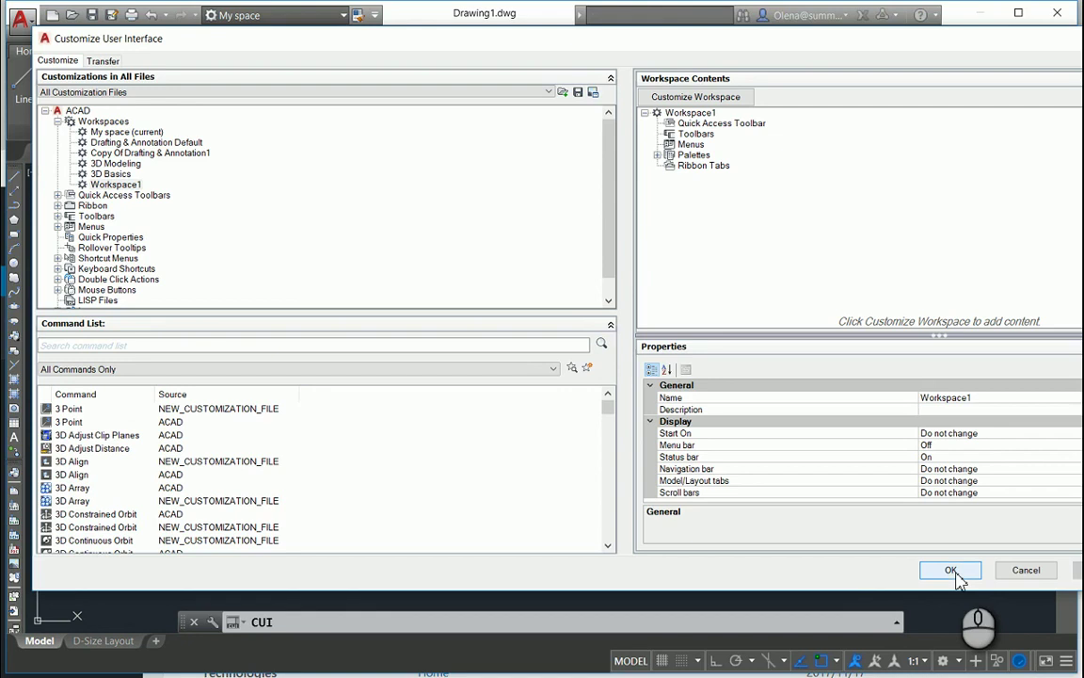
Step: Save and close the editor, then make Workspace1 the current workspace
{"action": "left_click", "coordinate": [951, 571]}
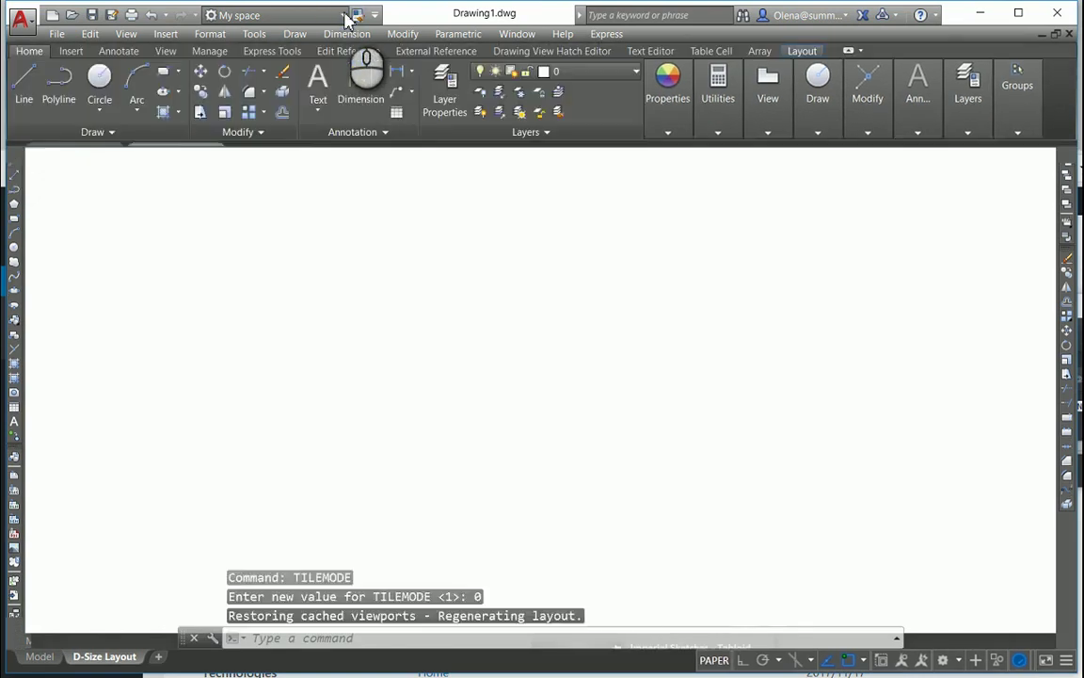
{"action": "left_click", "coordinate": [344, 15]}
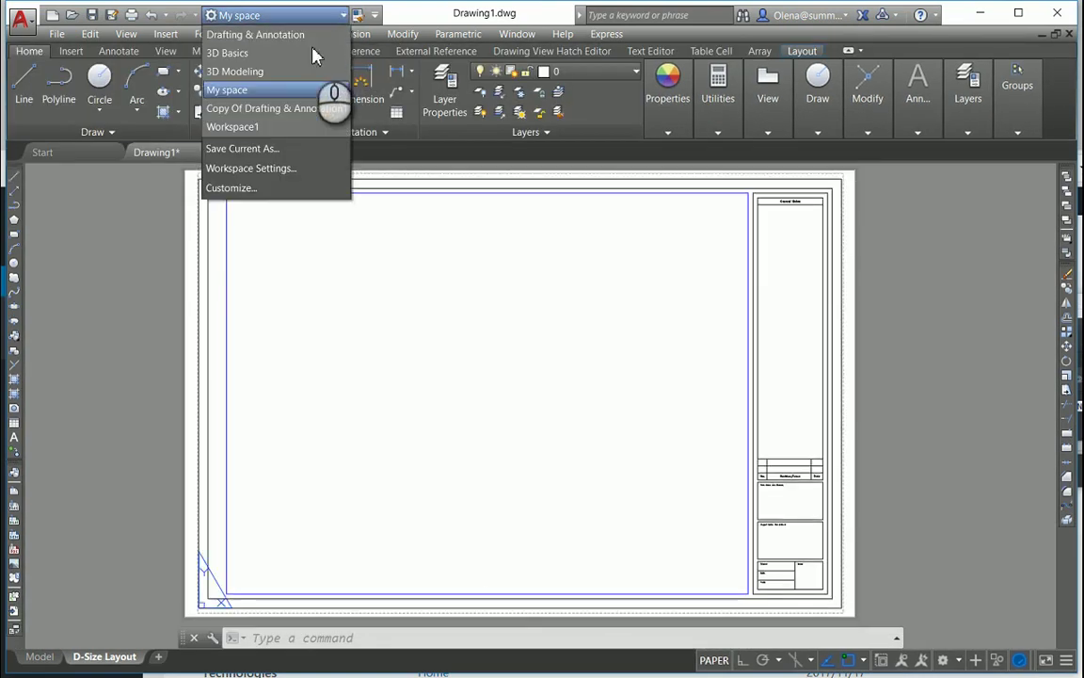
{"action": "left_click", "coordinate": [235, 127]}
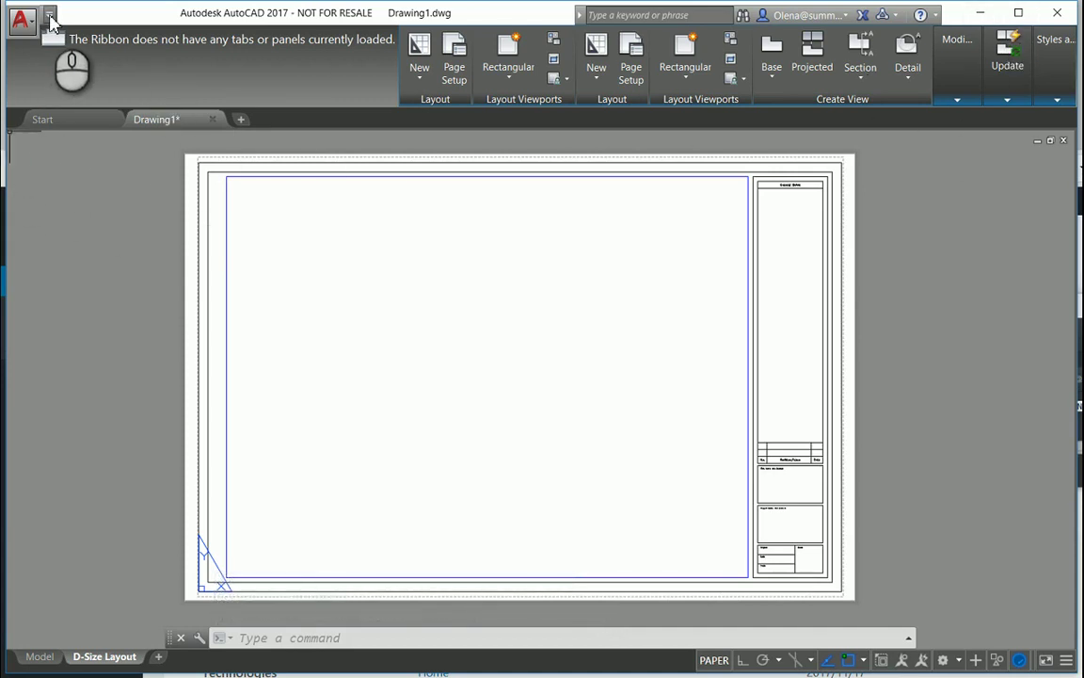
Step: Add the Workspace switcher to the Quick Access Toolbar and show its workspace list
{"action": "left_click", "coordinate": [50, 16]}
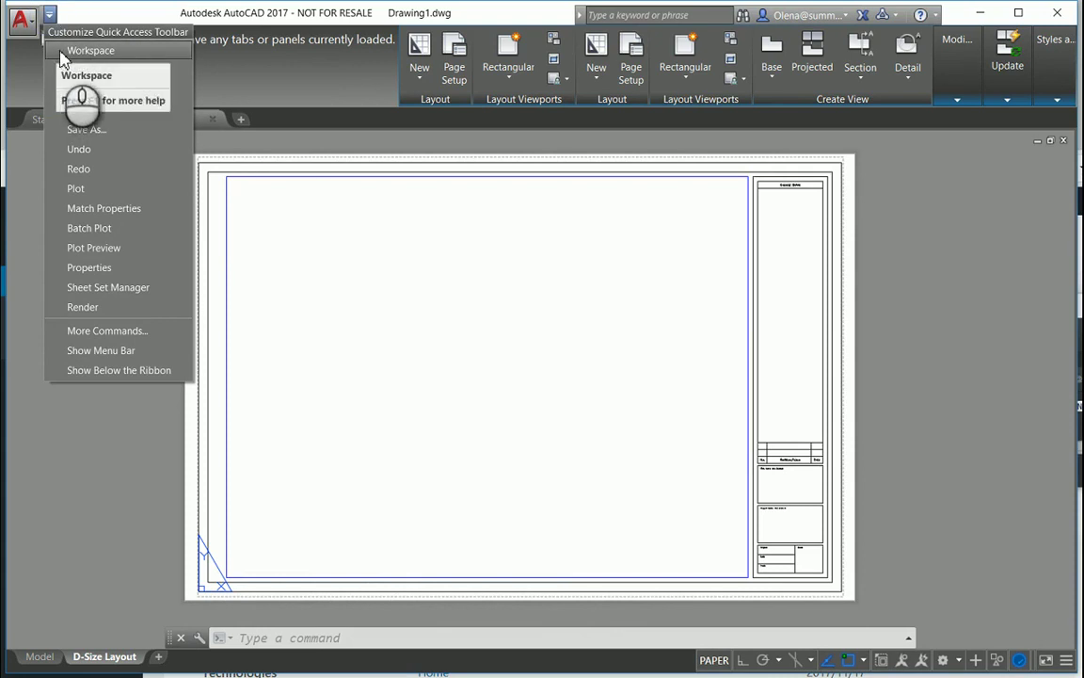
{"action": "left_click", "coordinate": [55, 53]}
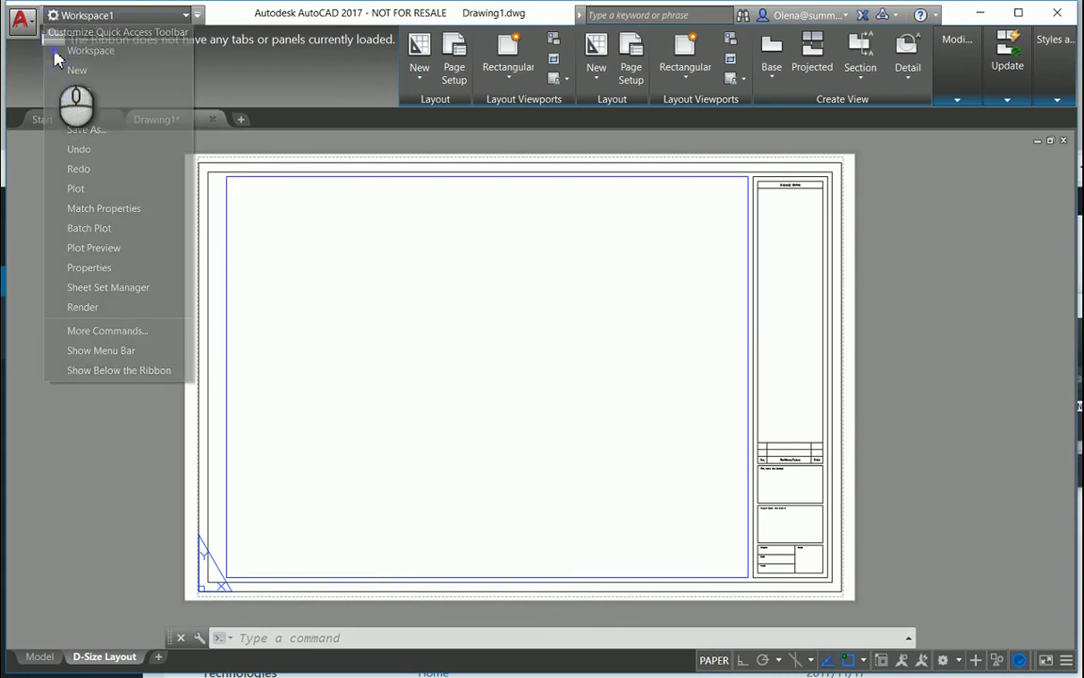
{"action": "left_click", "coordinate": [188, 16]}
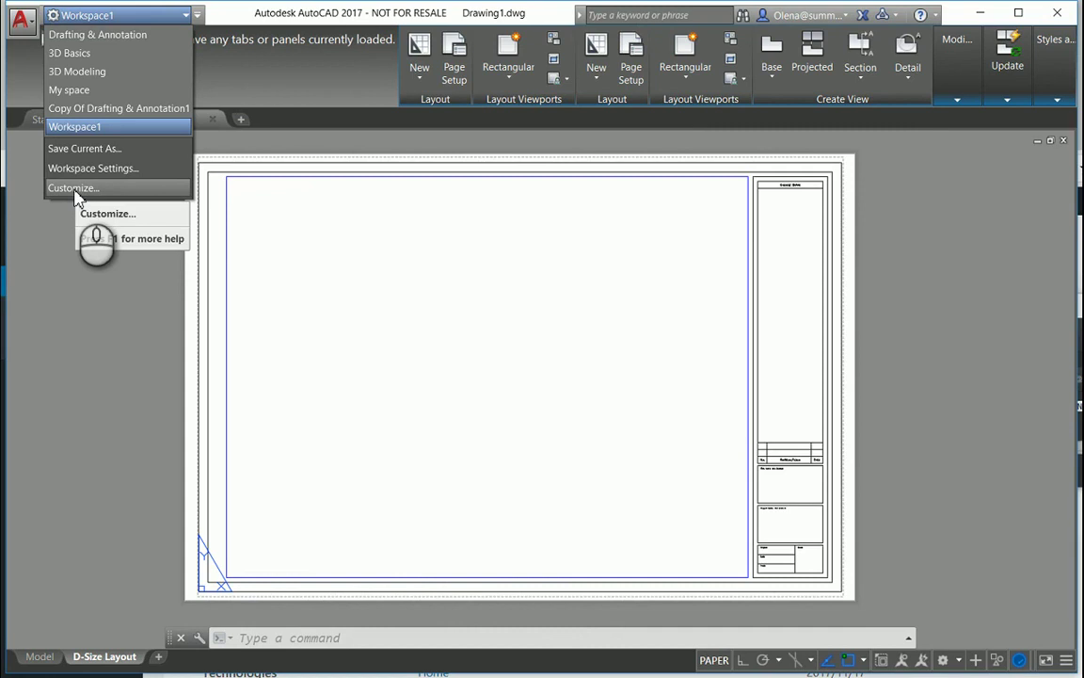
Step: Reopen the CUI editor, start customizing Workspace1's contents, and expand its Ribbon branch
{"action": "left_click", "coordinate": [75, 191]}
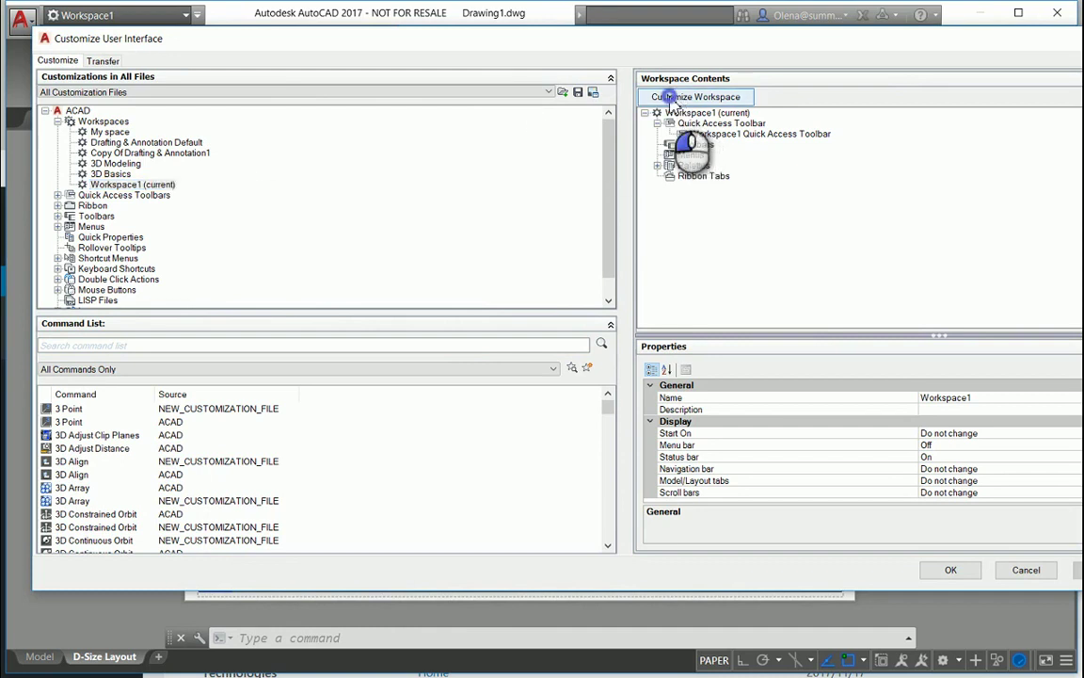
{"action": "left_click", "coordinate": [671, 98]}
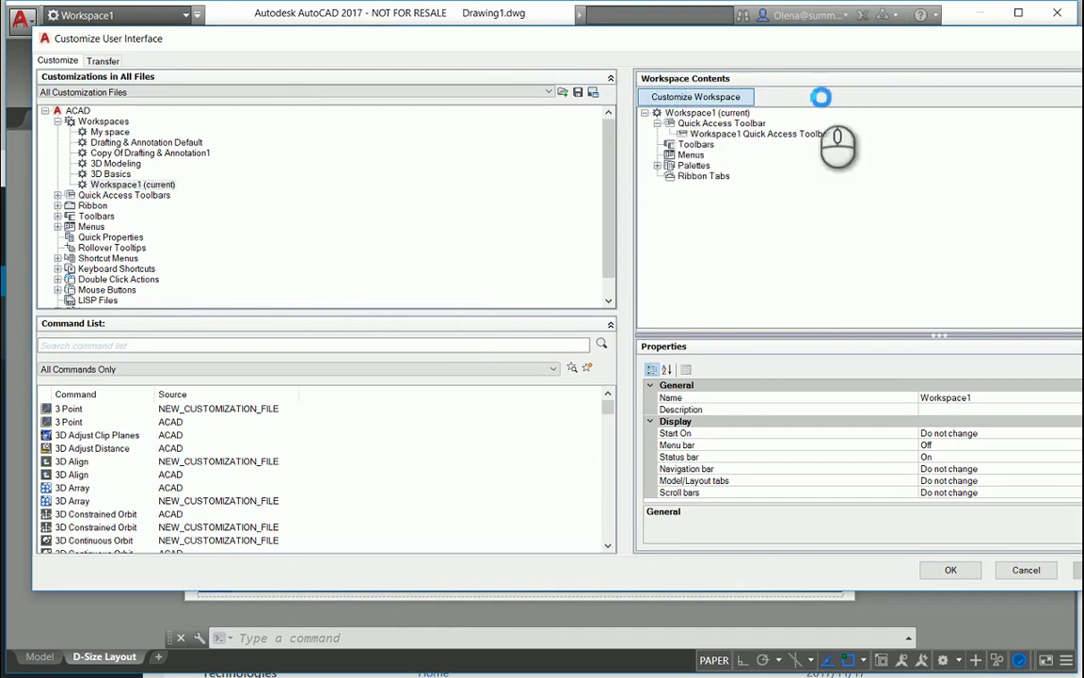
{"action": "left_click", "coordinate": [748, 99]}
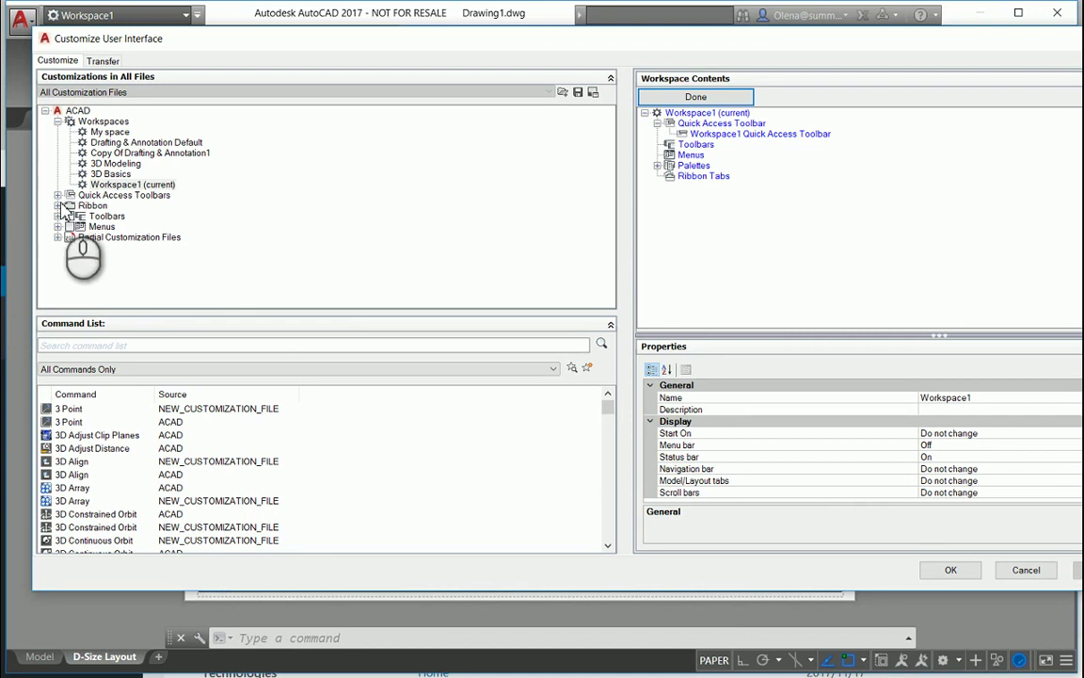
{"action": "left_click", "coordinate": [57, 207]}
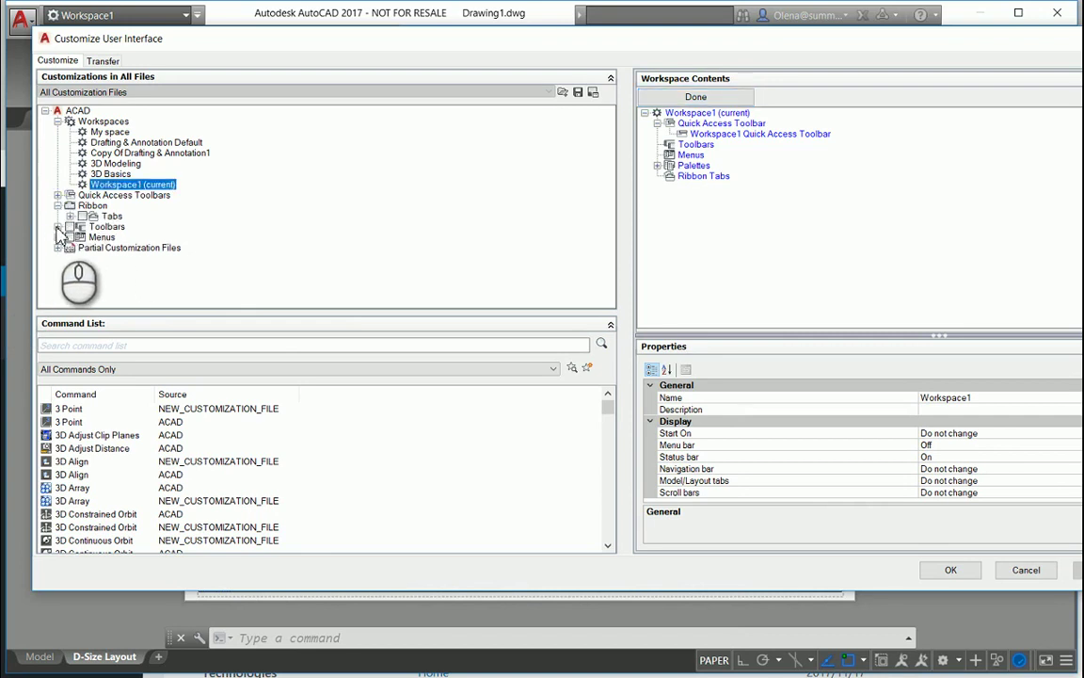
Step: Include the Draw, Insert and Modify toolbars and the Ribbon Tabs in Workspace1
{"action": "left_click", "coordinate": [58, 228]}
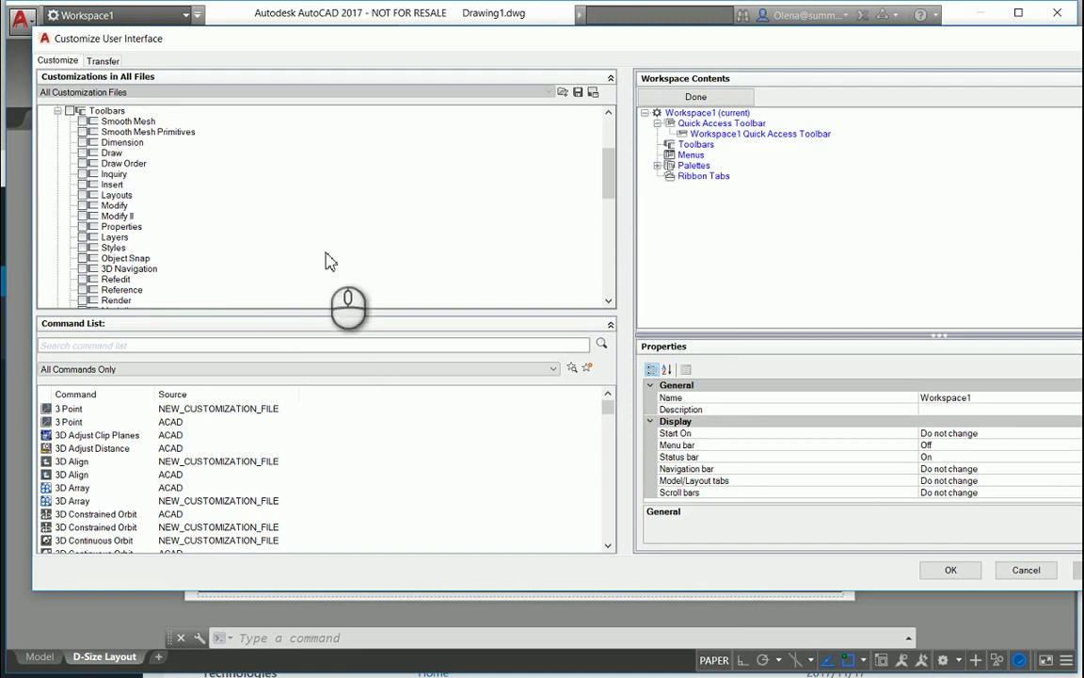
{"action": "left_click", "coordinate": [83, 153]}
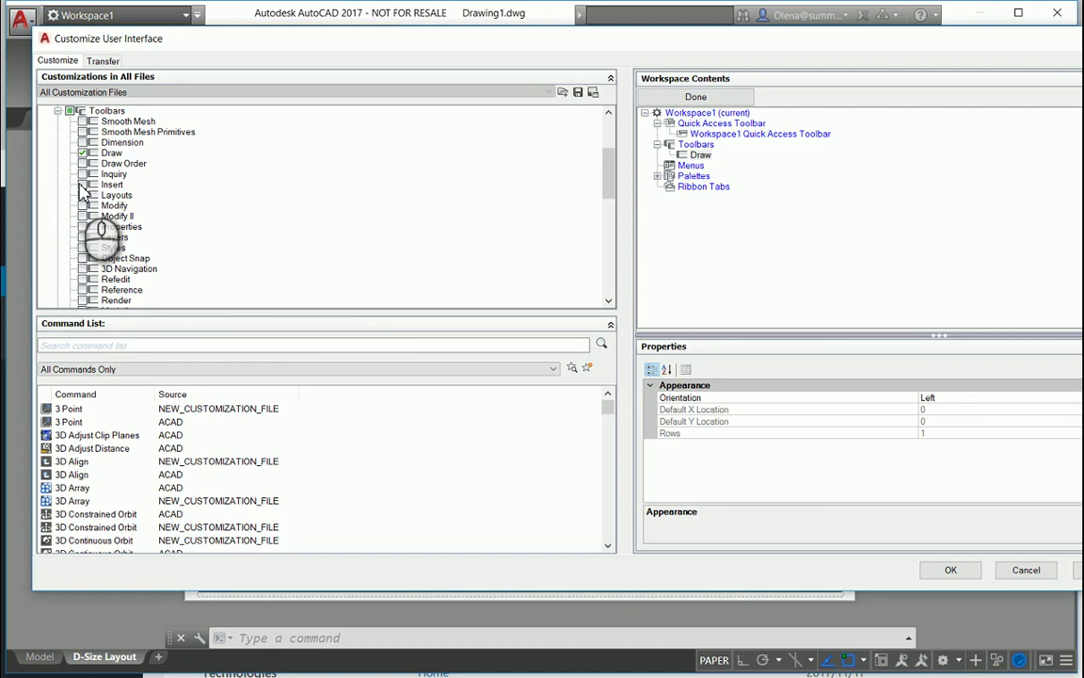
{"action": "left_click", "coordinate": [82, 185]}
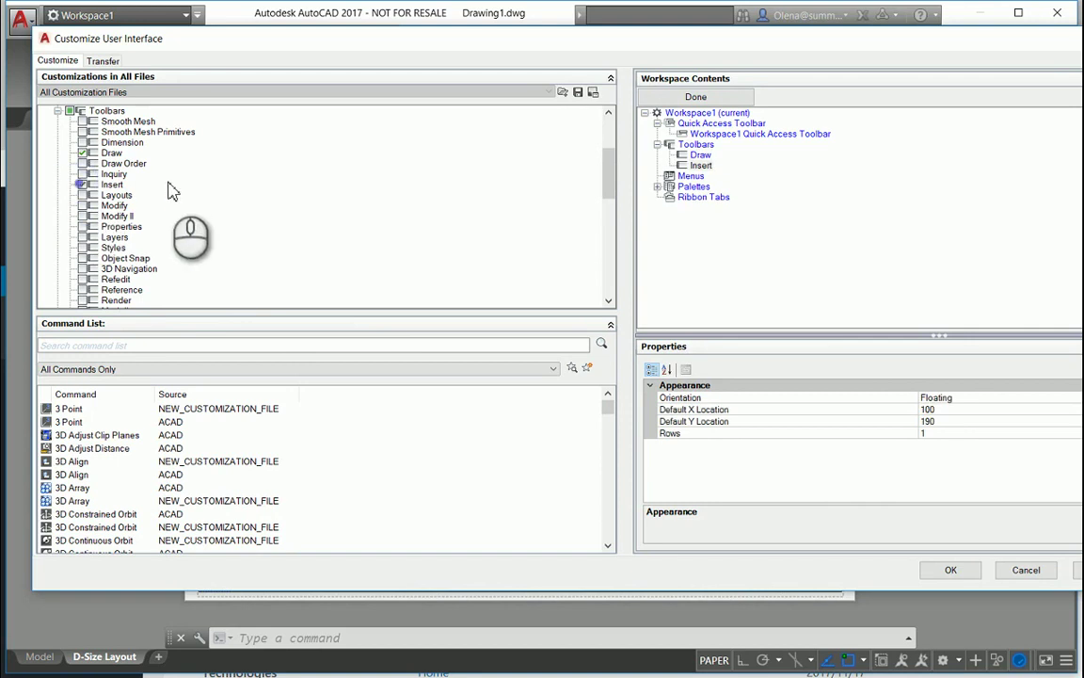
{"action": "left_click", "coordinate": [82, 205]}
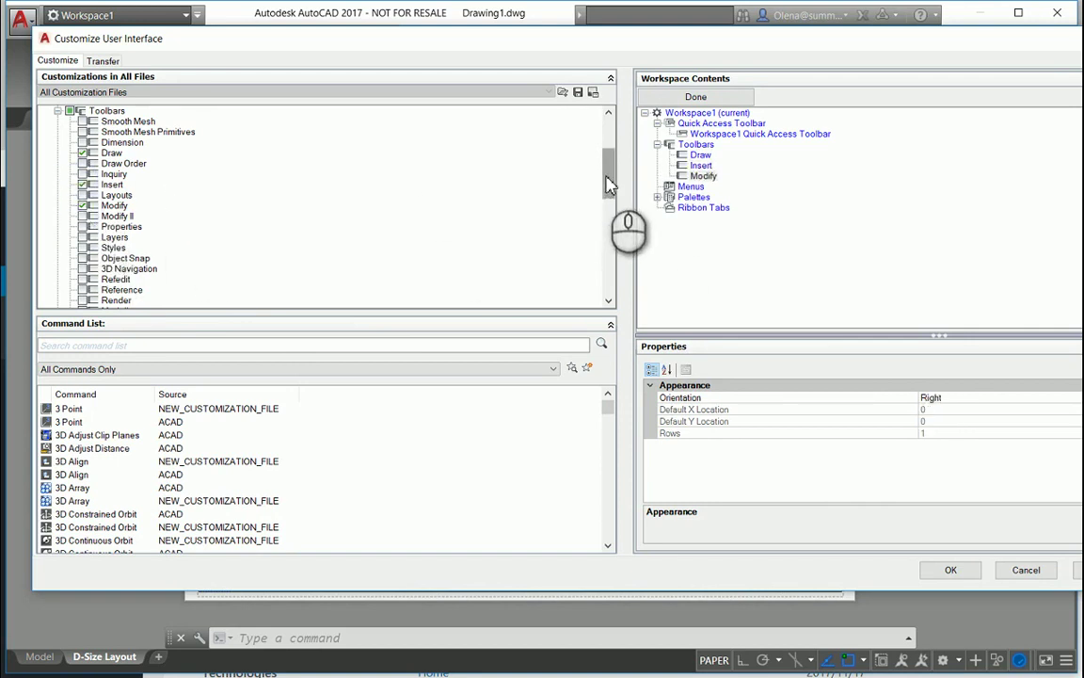
{"action": "left_click_drag", "start_coordinate": [606, 186], "coordinate": [607, 141]}
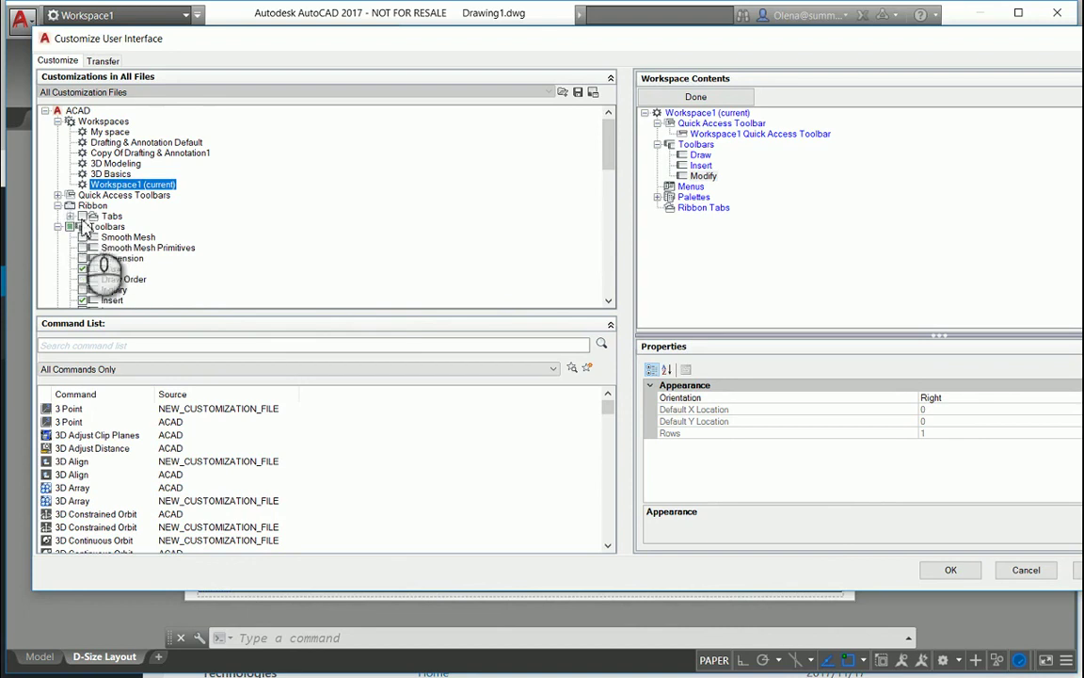
{"action": "left_click", "coordinate": [82, 216]}
Step: Expand Tabs, then tick Menus so File, Edit, View and the rest join Workspace1
{"action": "left_click", "coordinate": [71, 216]}
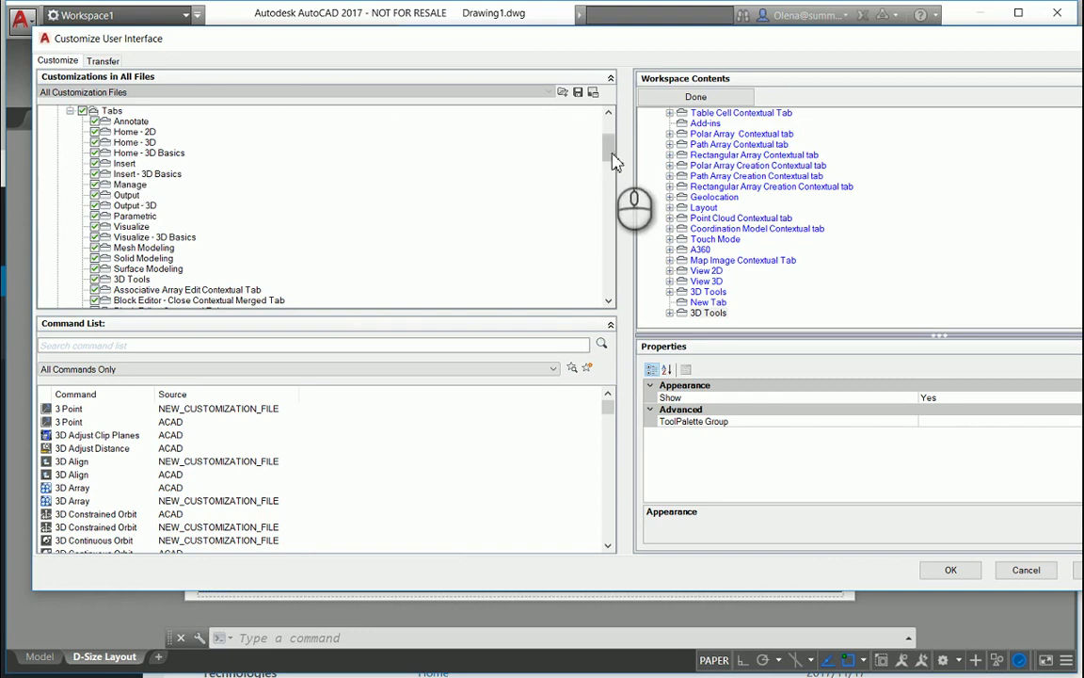
{"action": "left_click_drag", "start_coordinate": [608, 149], "coordinate": [621, 303]}
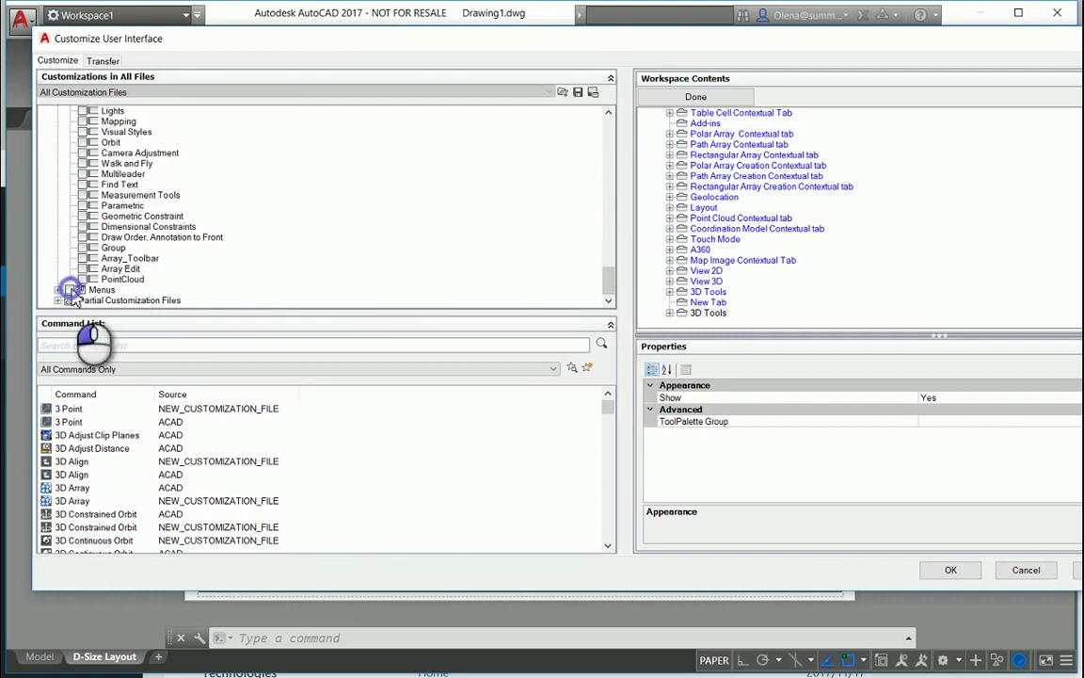
{"action": "left_click", "coordinate": [70, 290]}
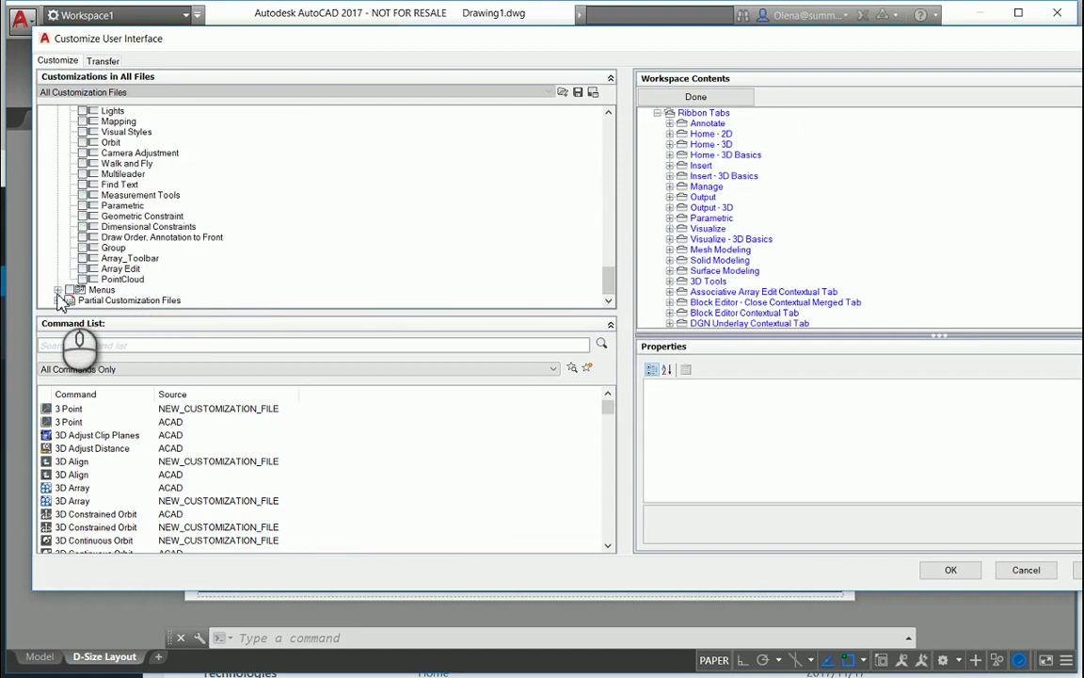
{"action": "left_click", "coordinate": [66, 291]}
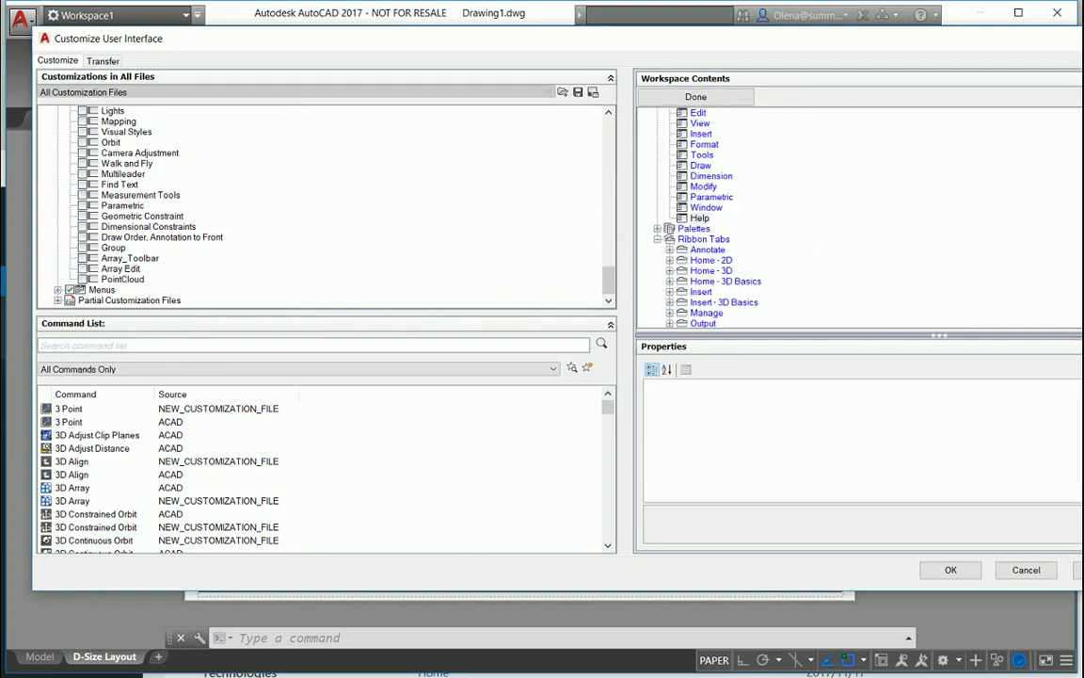
{"action": "scroll", "coordinate": [859, 216], "scroll_direction": "up", "scroll_amount": 3}
{"action": "scroll", "coordinate": [858, 217], "scroll_direction": "down", "scroll_amount": 9}
{"action": "scroll", "coordinate": [858, 216], "scroll_direction": "up", "scroll_amount": 10}
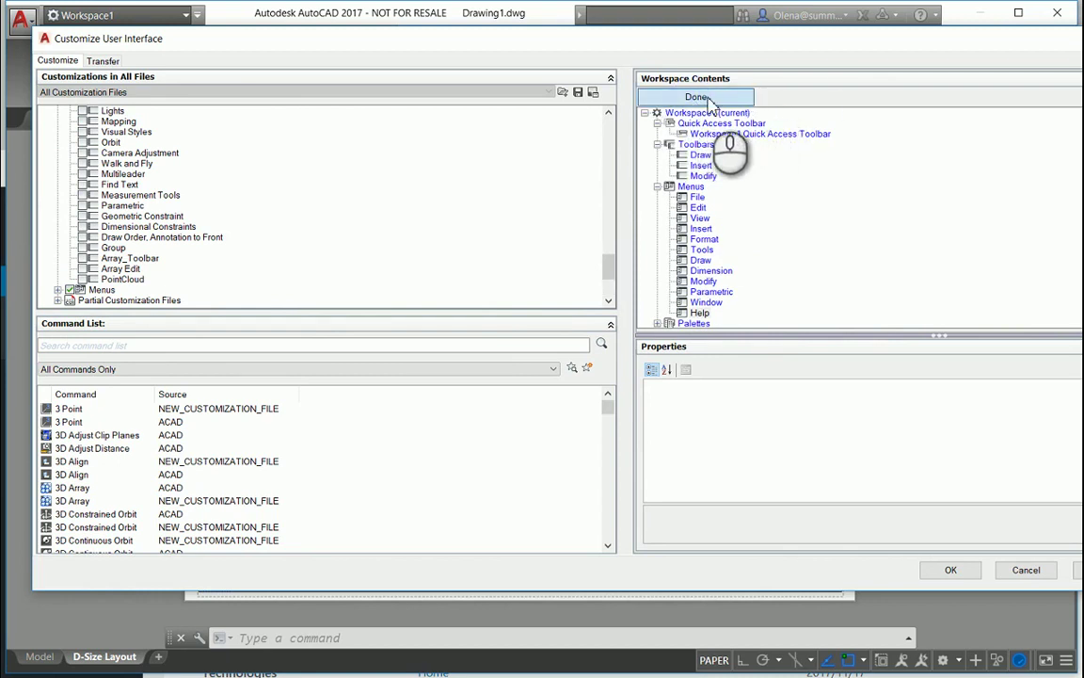
Step: Finish Workspace1's contents with Done, review the list, and apply with OK
{"action": "left_click", "coordinate": [705, 101]}
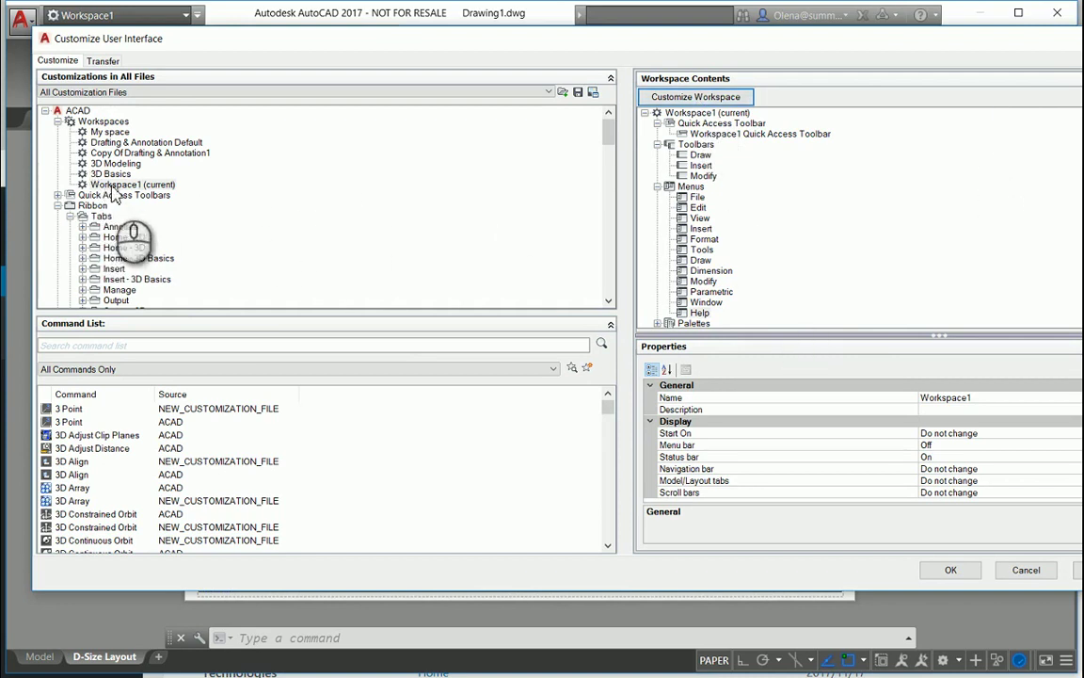
{"action": "scroll", "coordinate": [818, 211], "scroll_direction": "down", "scroll_amount": 5}
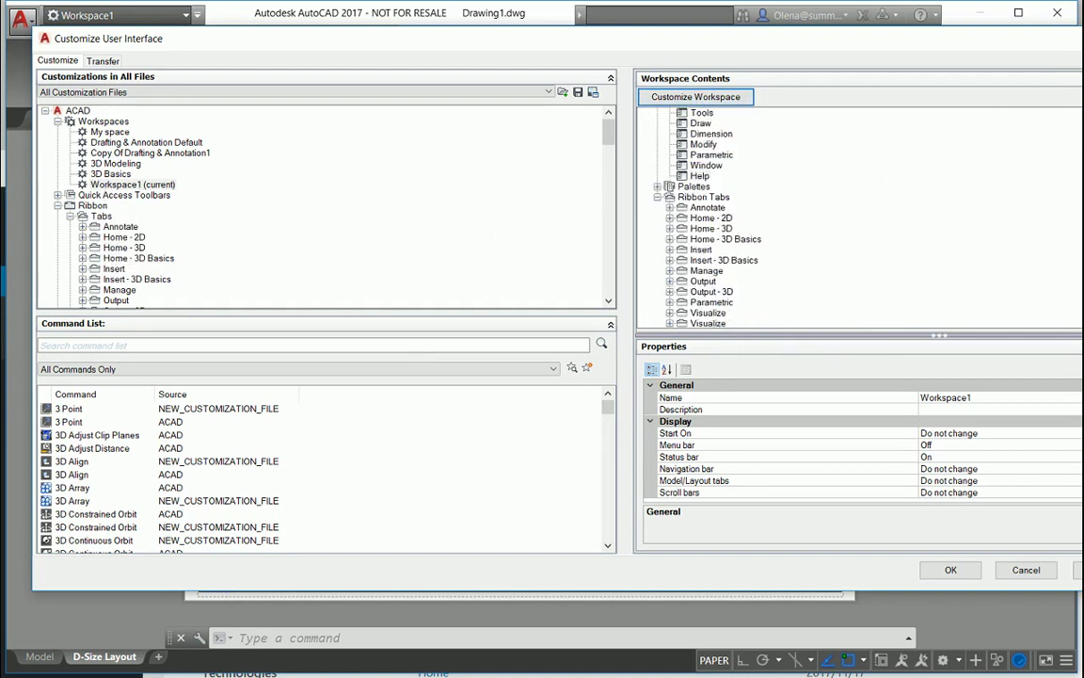
{"action": "scroll", "coordinate": [817, 211], "scroll_direction": "down", "scroll_amount": 15}
{"action": "scroll", "coordinate": [818, 211], "scroll_direction": "up", "scroll_amount": 20}
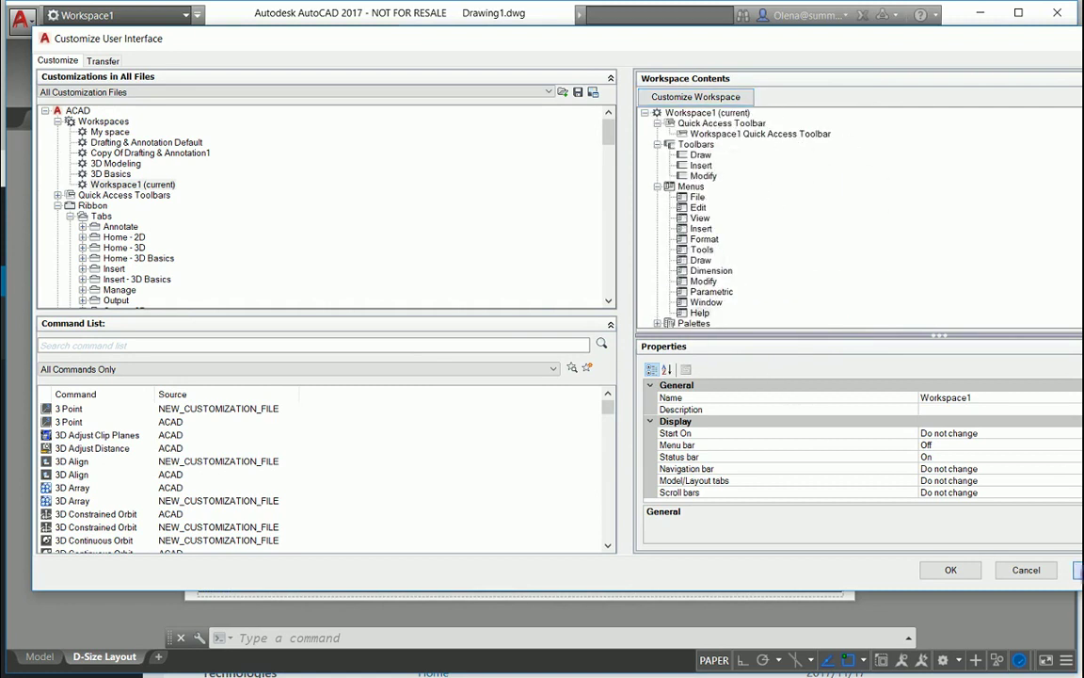
{"action": "left_click", "coordinate": [950, 570]}
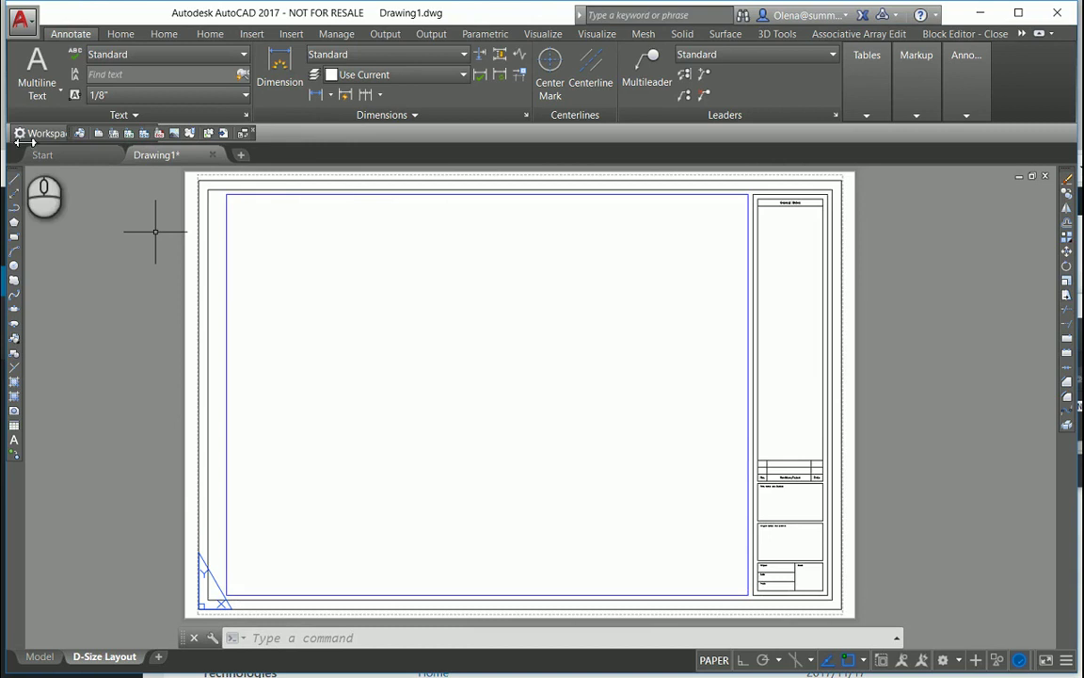
Step: Float the Insert toolbar over the drawing and place the Quick Access Toolbar above the ribbon
{"action": "right_click", "coordinate": [309, 142]}
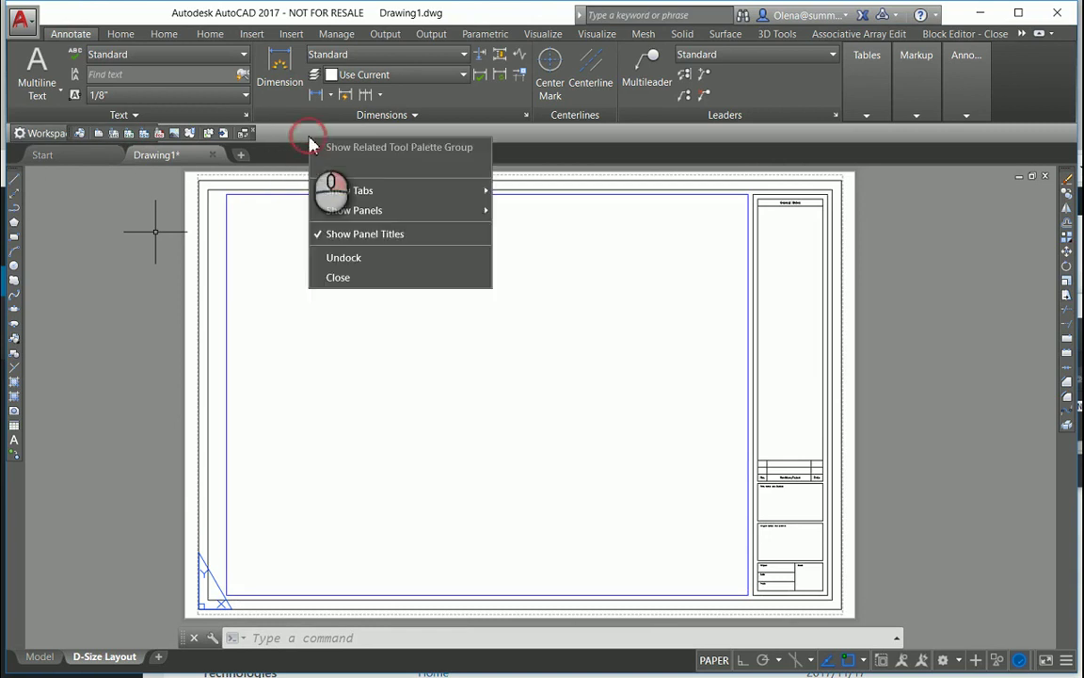
{"action": "left_click", "coordinate": [295, 139]}
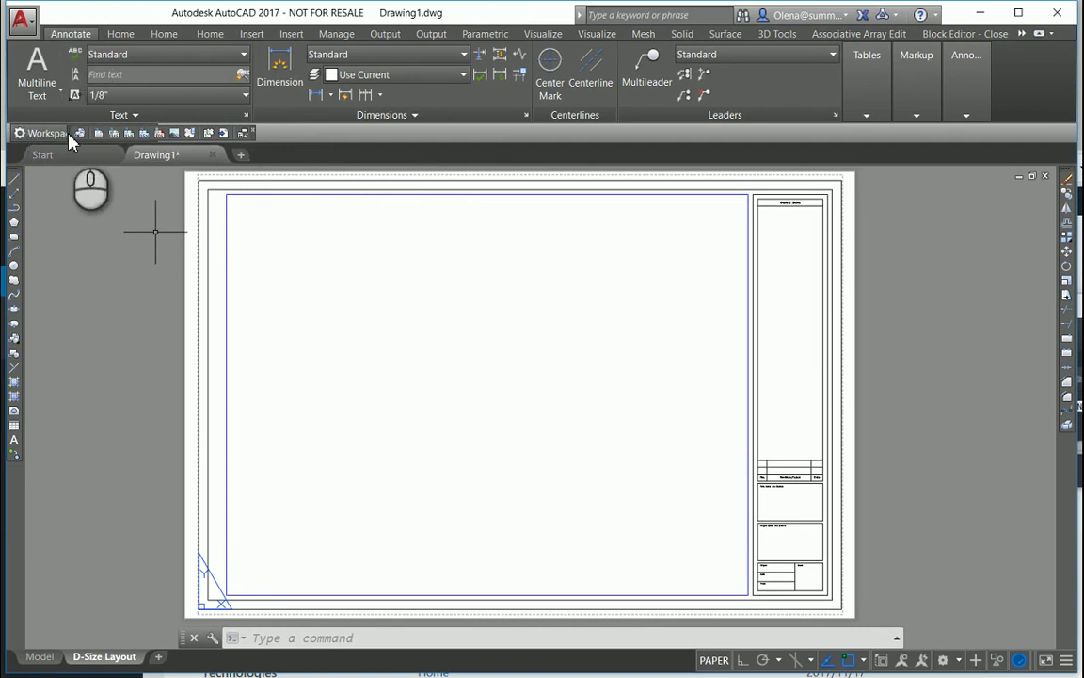
{"action": "mouse_move", "coordinate": [70, 139]}
{"action": "left_mouse_down"}
{"action": "mouse_move", "coordinate": [53, 225]}
{"action": "mouse_move", "coordinate": [48, 213]}
{"action": "mouse_move", "coordinate": [226, 152]}
{"action": "left_mouse_up"}
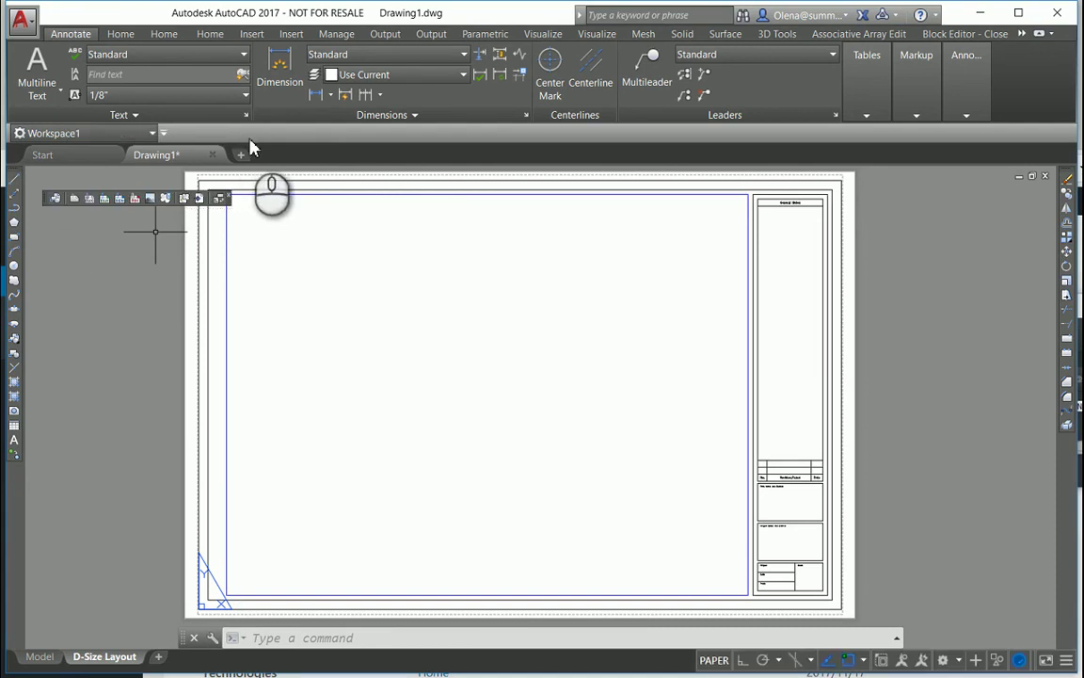
{"action": "left_click", "coordinate": [164, 135]}
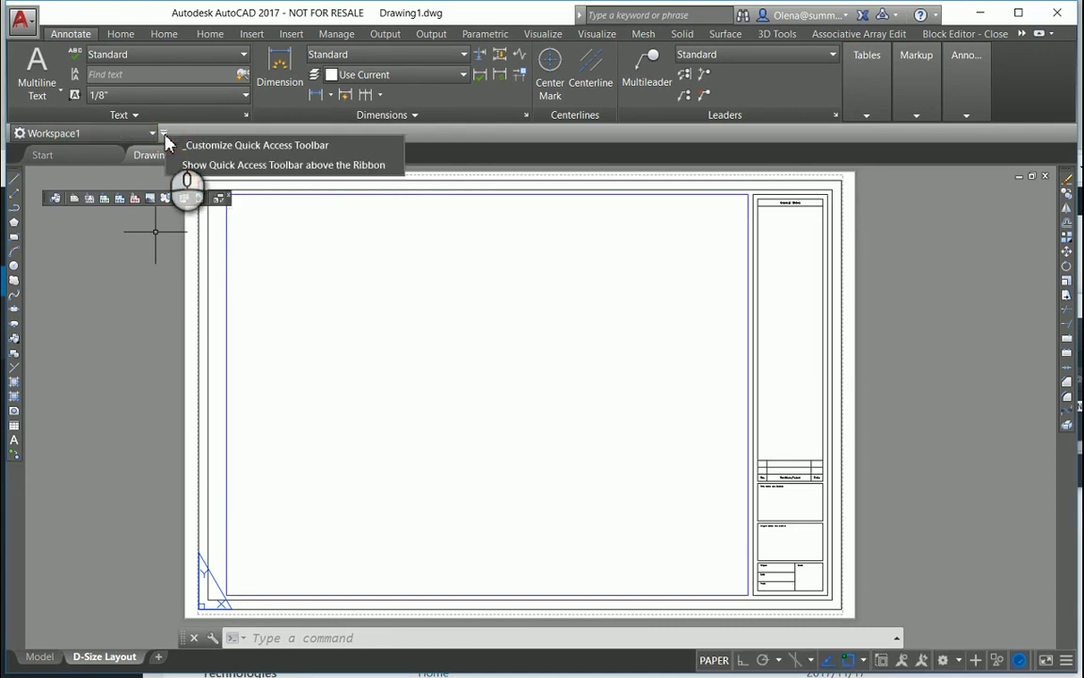
{"action": "left_click", "coordinate": [222, 167]}
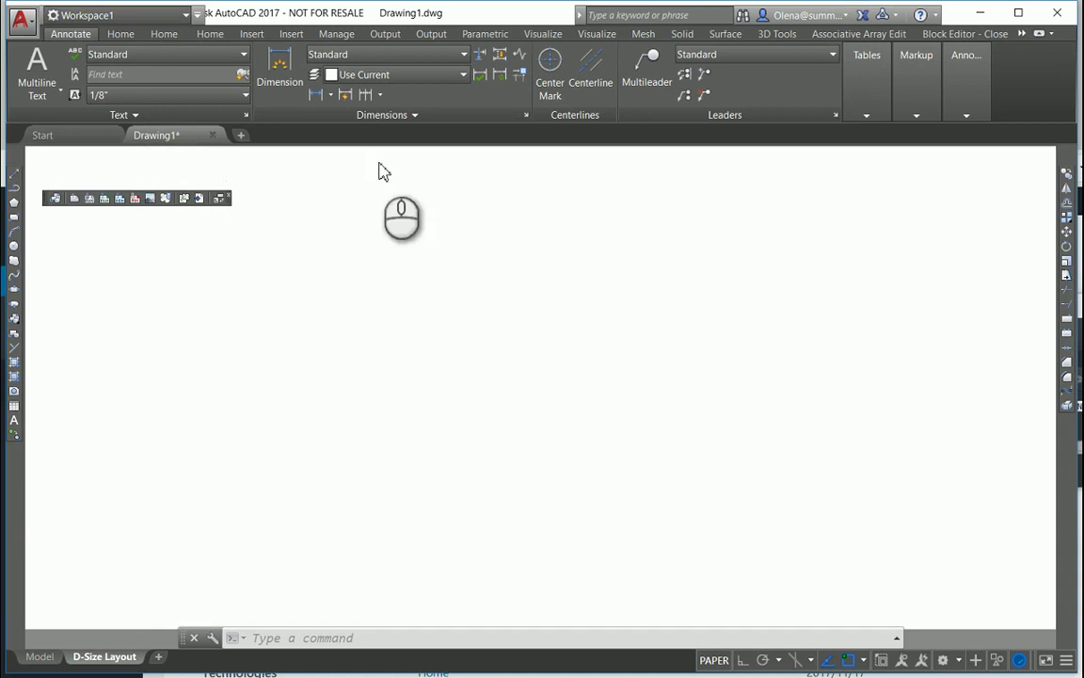